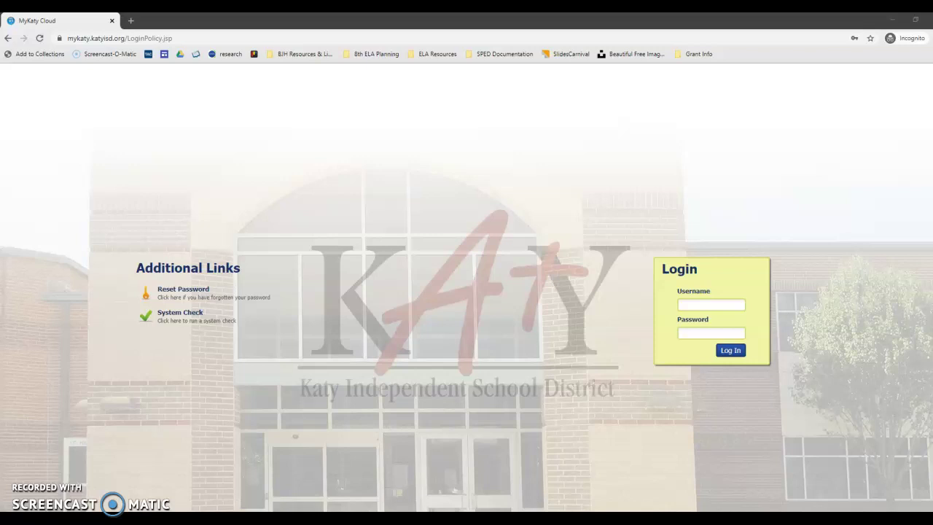
# Log in to the MyKaty Cloud portal with the saved username and password from autofill
pyautogui.click(708, 306)
pyautogui.click(131, 122)
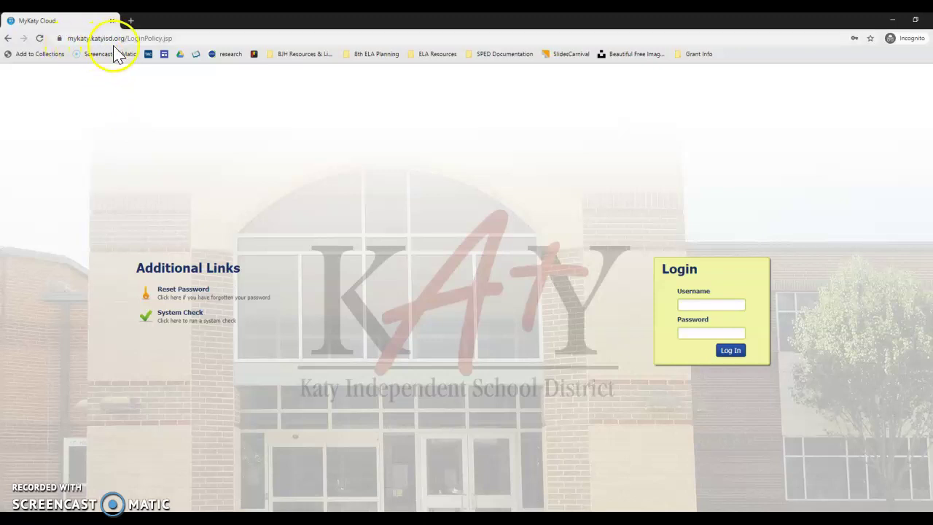
pyautogui.click(731, 302)
pyautogui.click(750, 58)
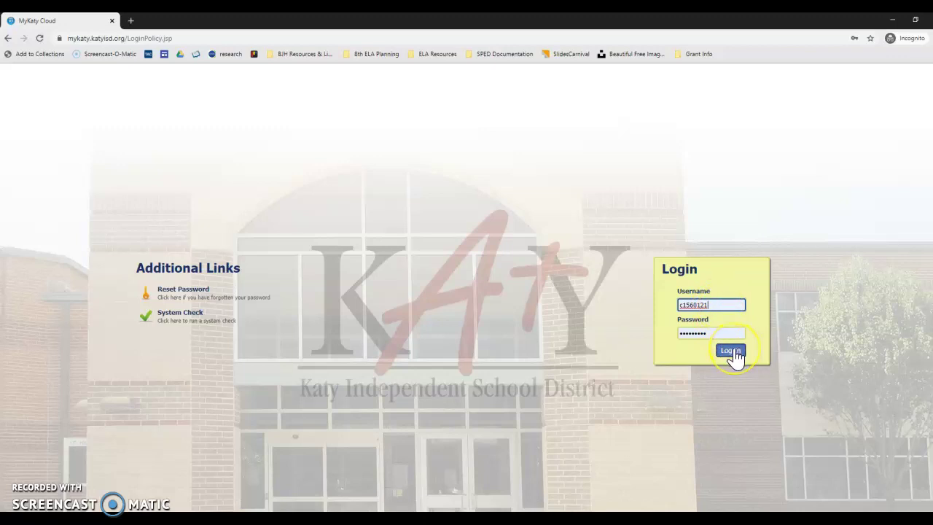
pyautogui.click(731, 350)
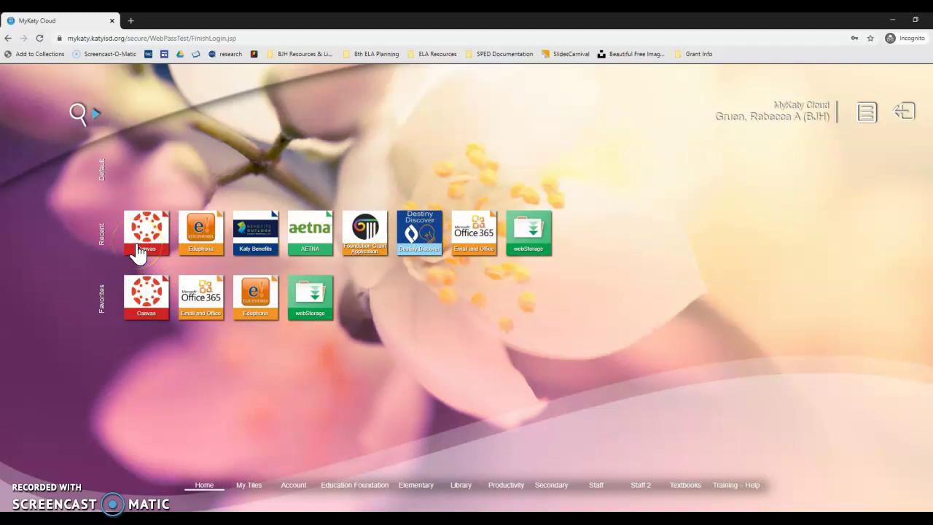
# Search MyKaty Cloud applications for 'canvas' and launch the Canvas tile
pyautogui.click(79, 116)
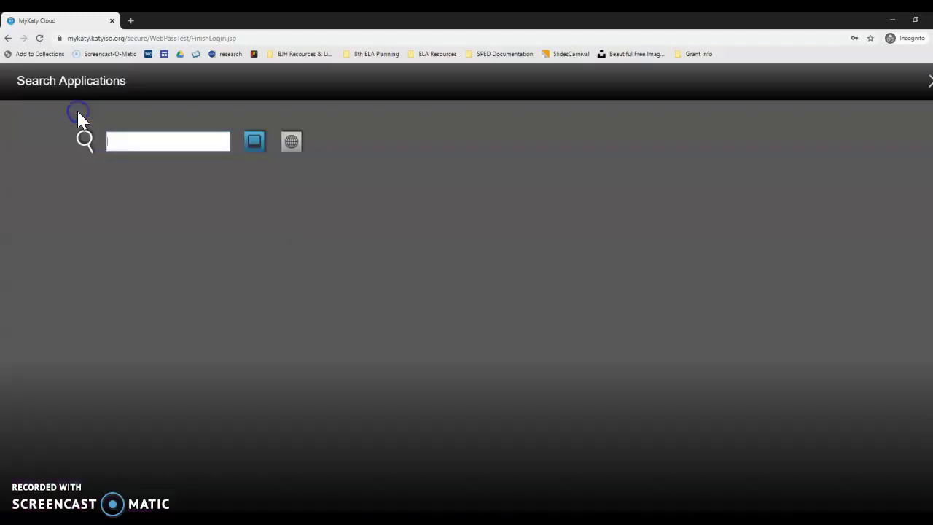
pyautogui.write('canvas')
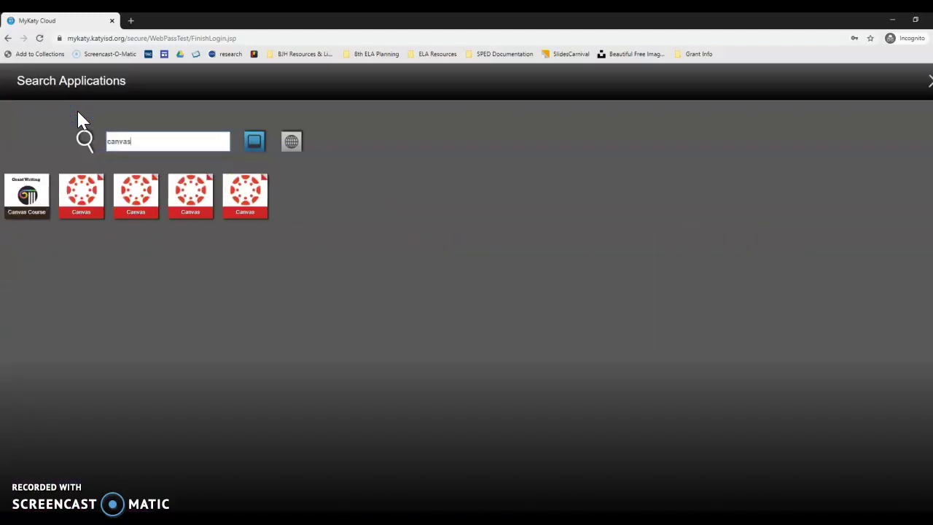
pyautogui.click(85, 196)
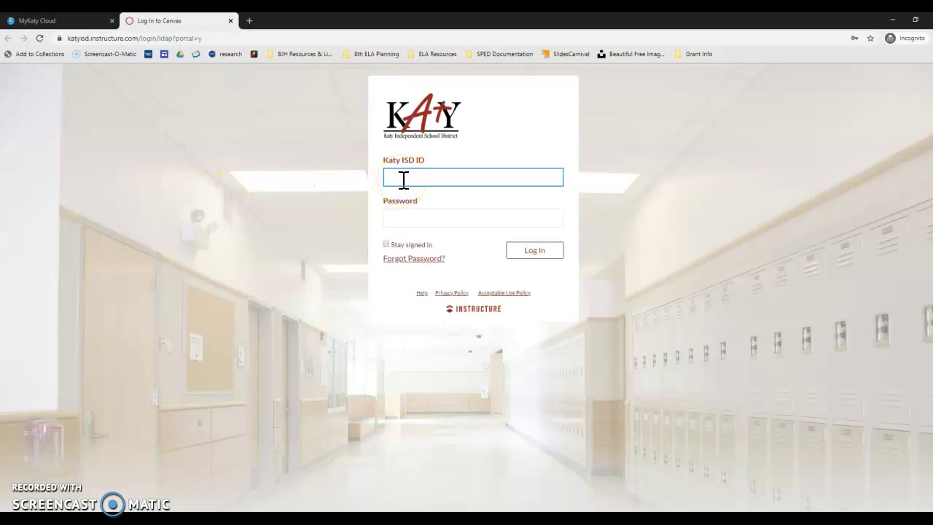
# Fill the Katy ISD ID and password from the saved login, trim the password's last character, and log in
pyautogui.click(416, 204)
pyautogui.click(473, 216)
pyautogui.press('BackSpace')
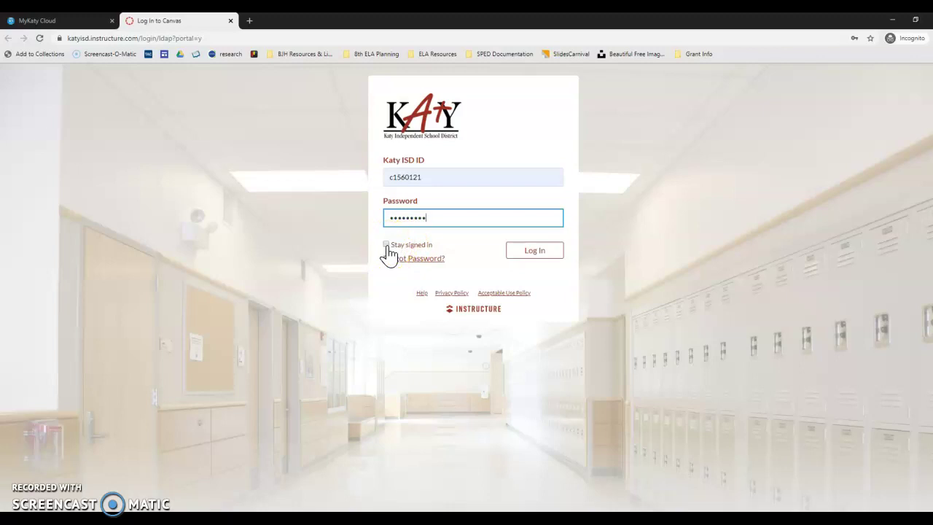
pyautogui.click(535, 252)
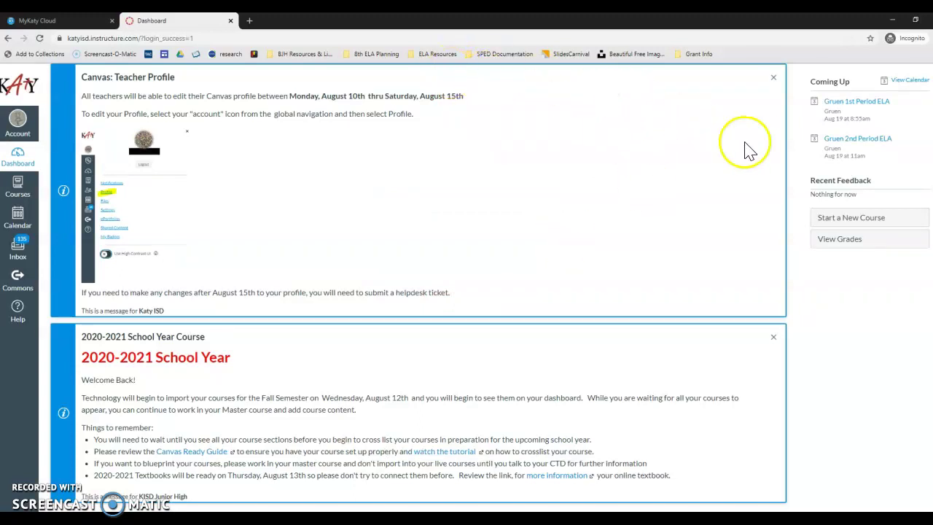
# Scroll the Dashboard's course cards, then open the Courses tray and scroll down to All Courses
pyautogui.scroll(-4, 356, 115)
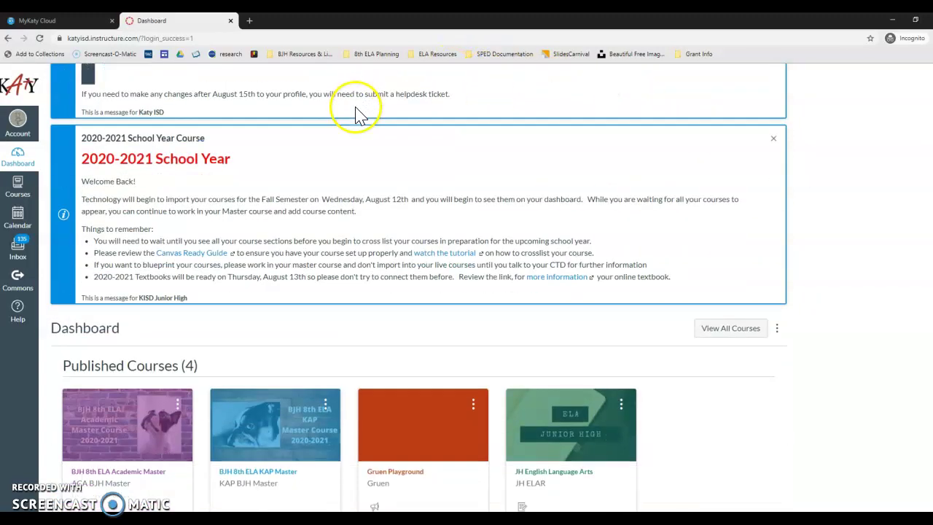
pyautogui.scroll(-2, 357, 113)
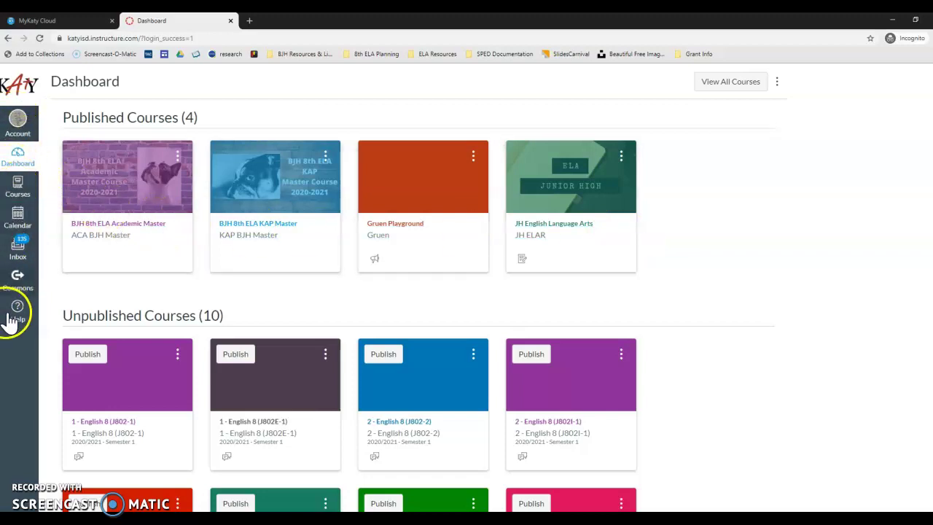
pyautogui.click(18, 193)
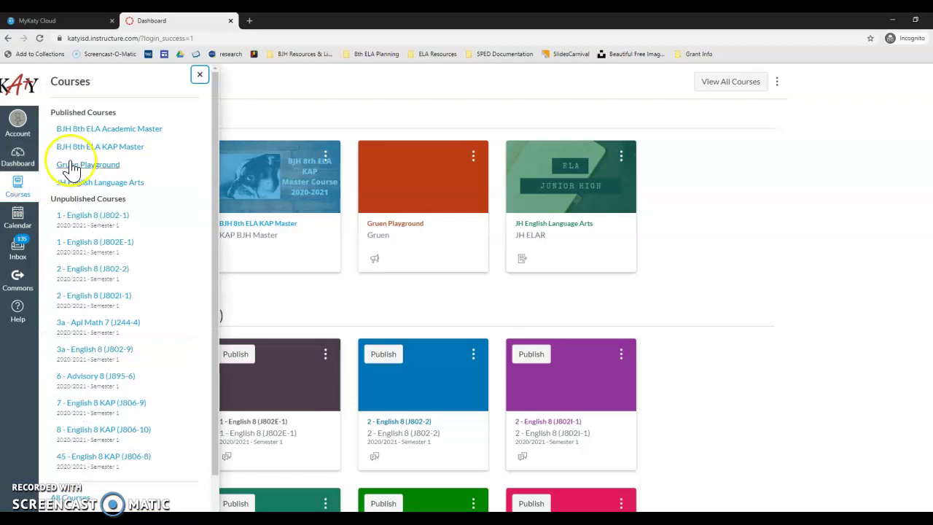
pyautogui.scroll(-2, 156, 229)
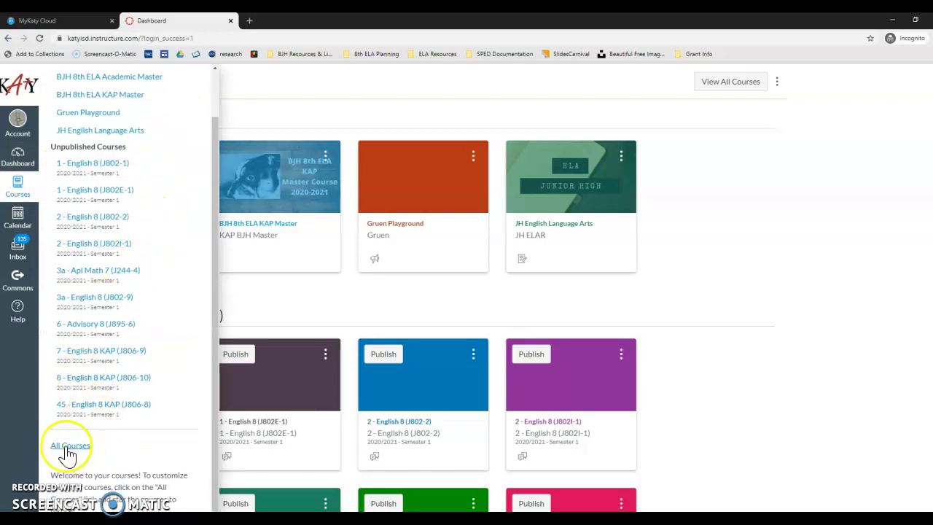
# In the All Courses list, star the Book Love course as a favourite
pyautogui.click(73, 448)
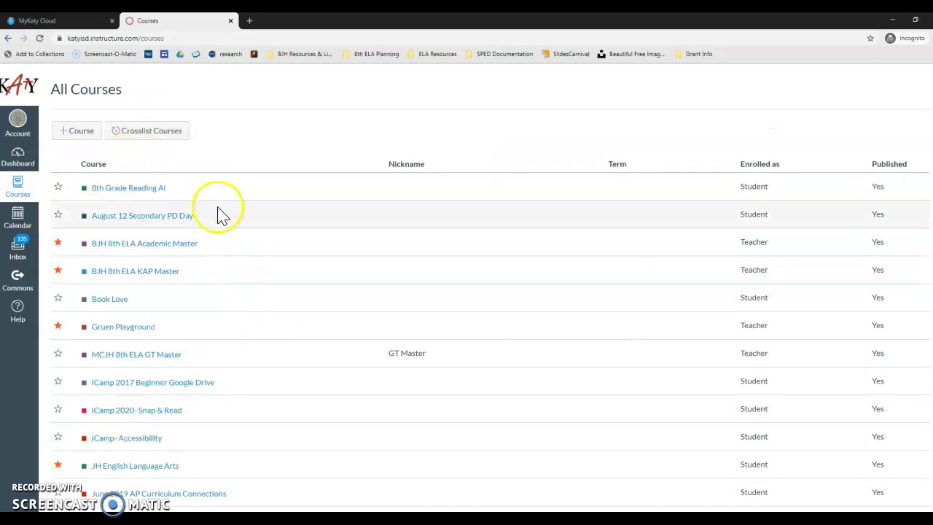
pyautogui.scroll(-1, 162, 305)
pyautogui.scroll(-15, 162, 305)
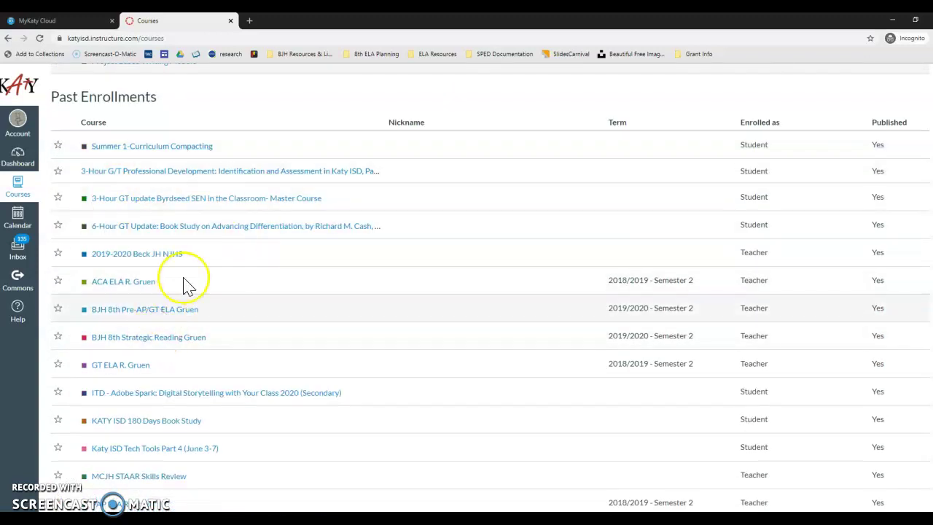
pyautogui.scroll(15, 178, 298)
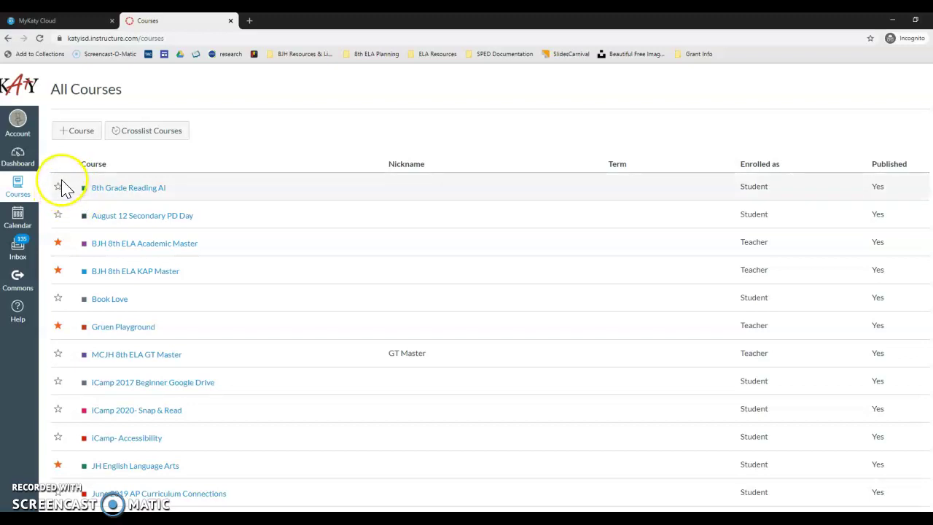
pyautogui.click(60, 247)
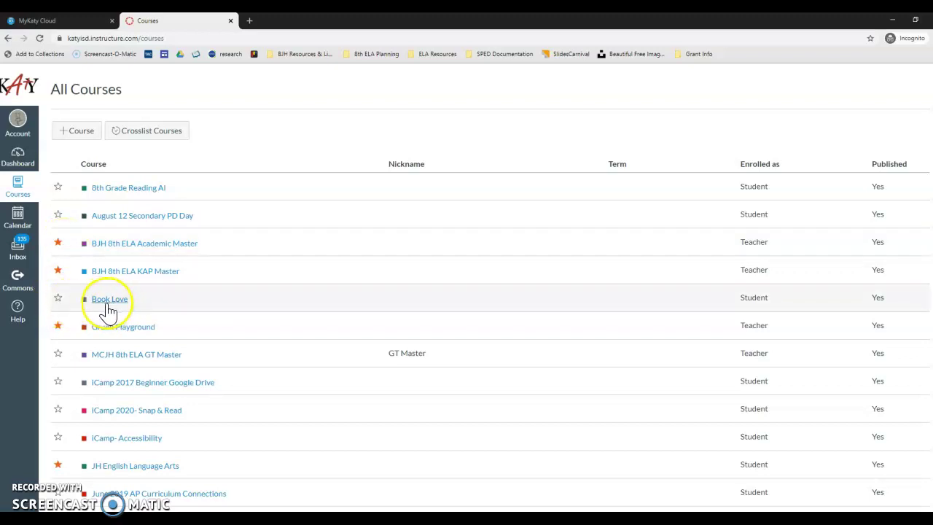
pyautogui.click(109, 310)
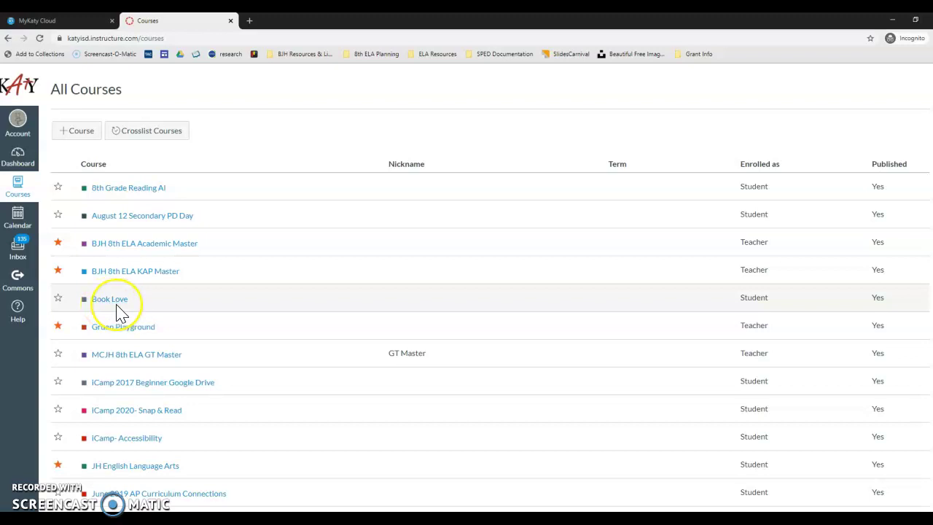
pyautogui.click(59, 300)
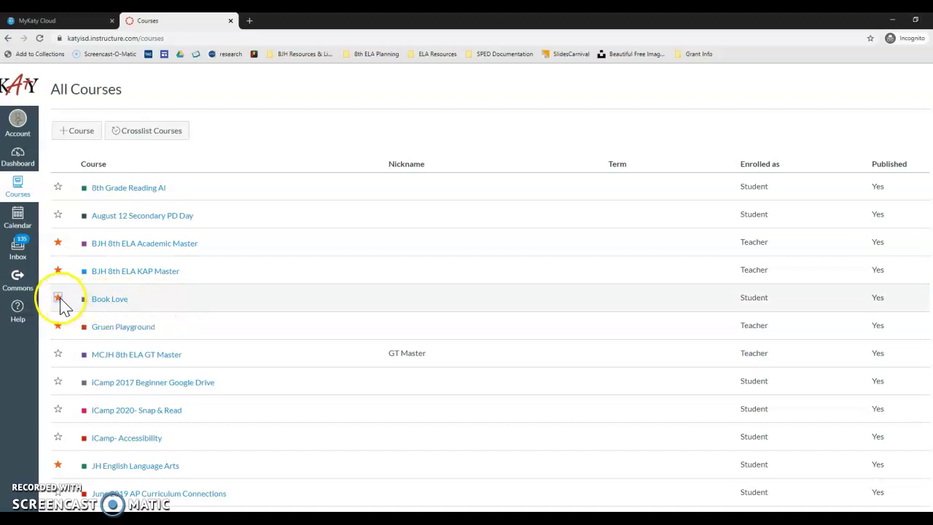
# Return to the Dashboard and check that Book Love now appears among the published course cards
pyautogui.click(12, 162)
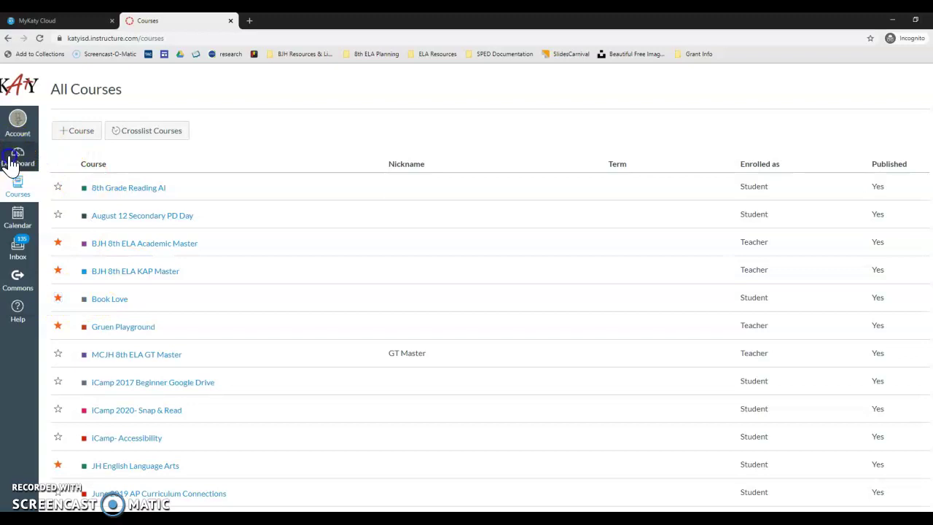
pyautogui.scroll(-2, 510, 162)
pyautogui.scroll(2, 514, 166)
pyautogui.scroll(-6, 515, 166)
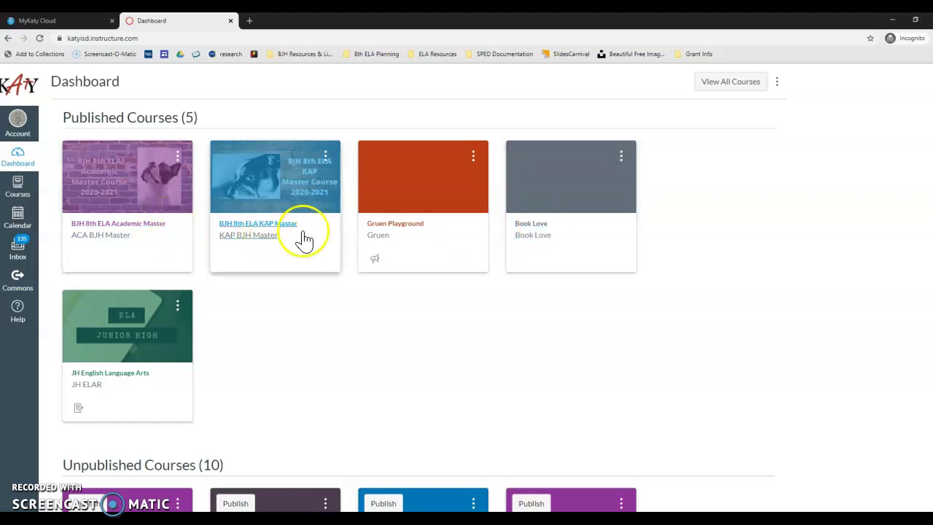
# Open Book Love from its Dashboard card, then show the Courses tray over its home page
pyautogui.click(532, 230)
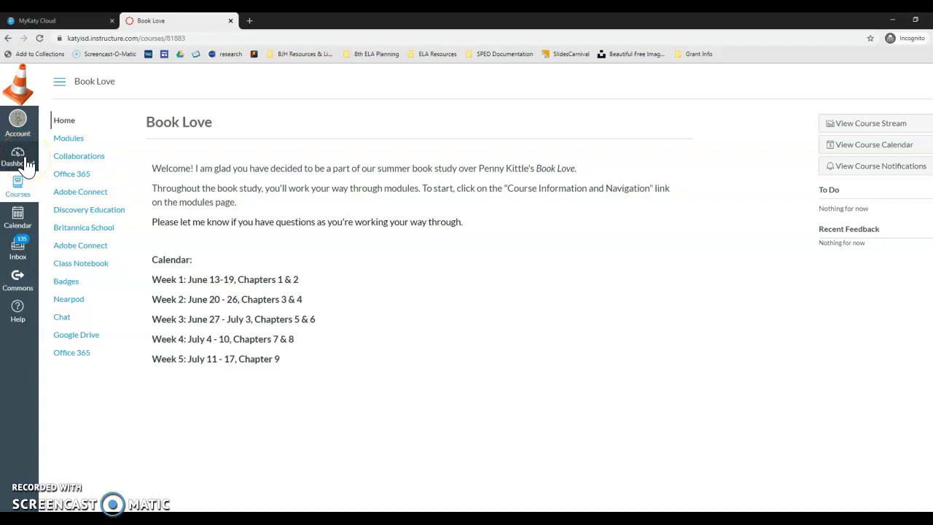
pyautogui.click(19, 191)
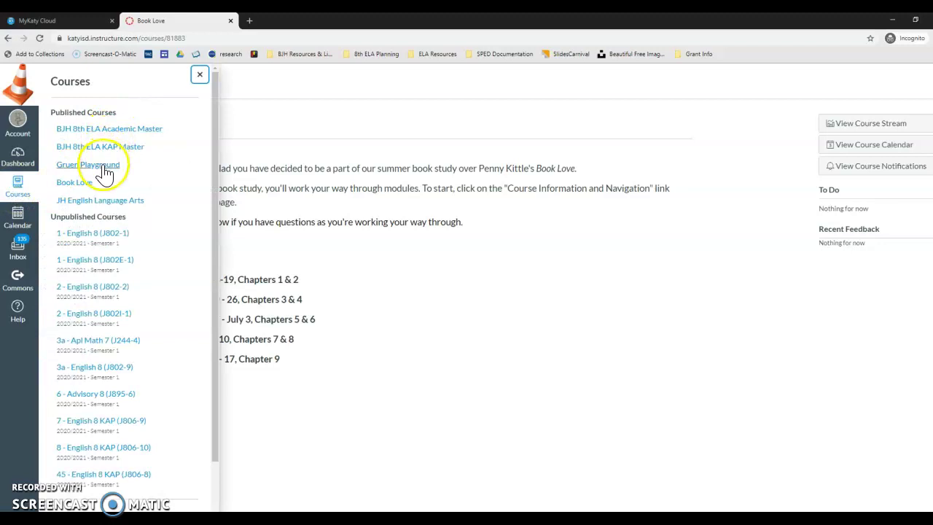
# Open the Playground course's Settings and switch to Student View
pyautogui.click(78, 167)
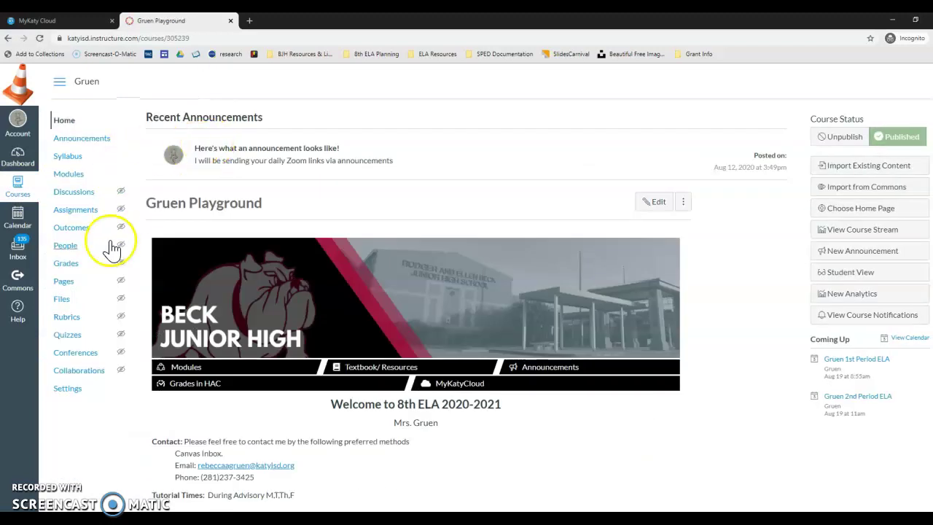
pyautogui.click(67, 388)
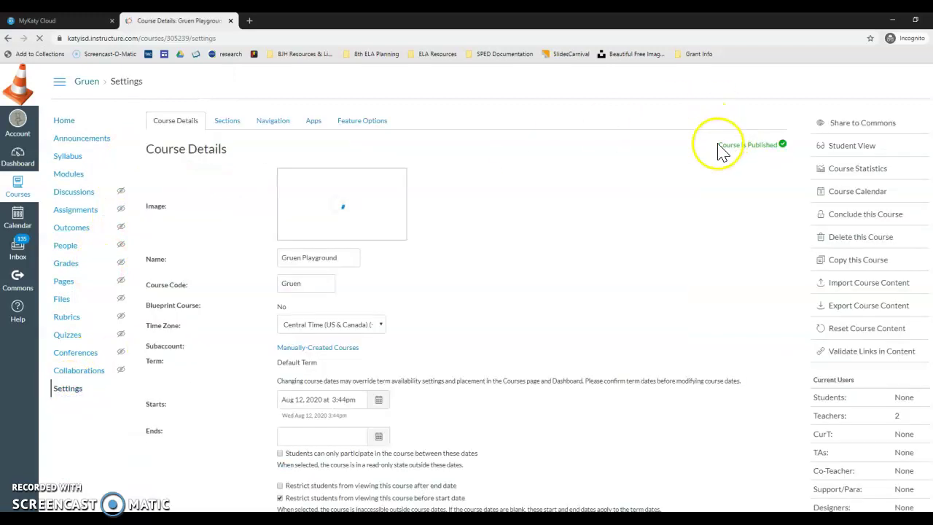
pyautogui.click(851, 146)
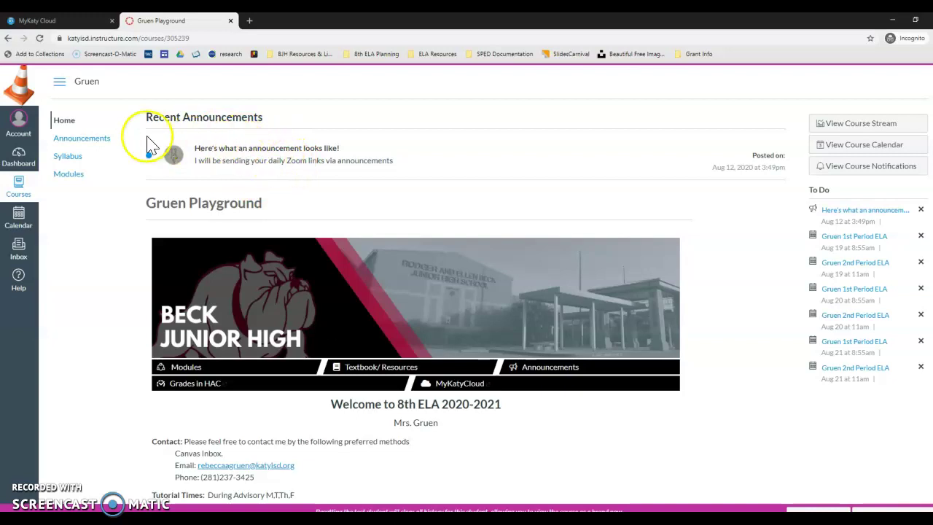
pyautogui.click(96, 145)
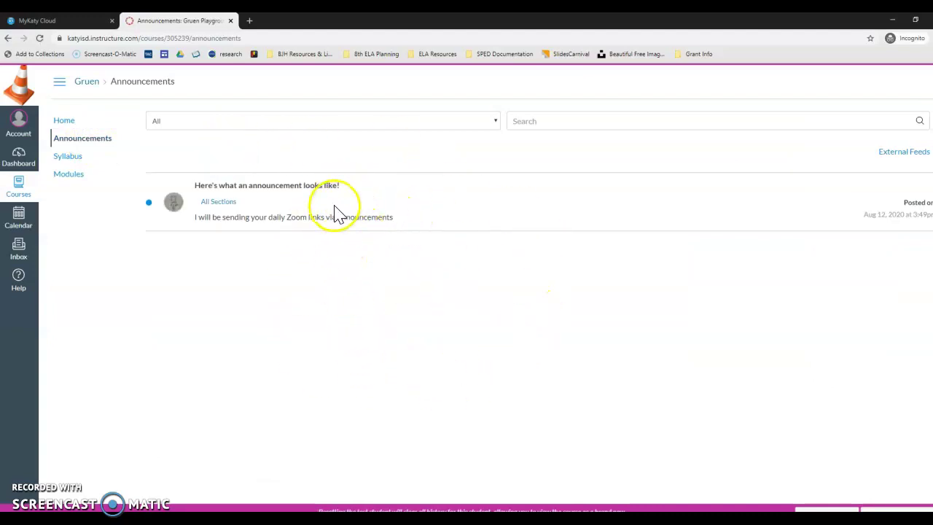
pyautogui.click(71, 124)
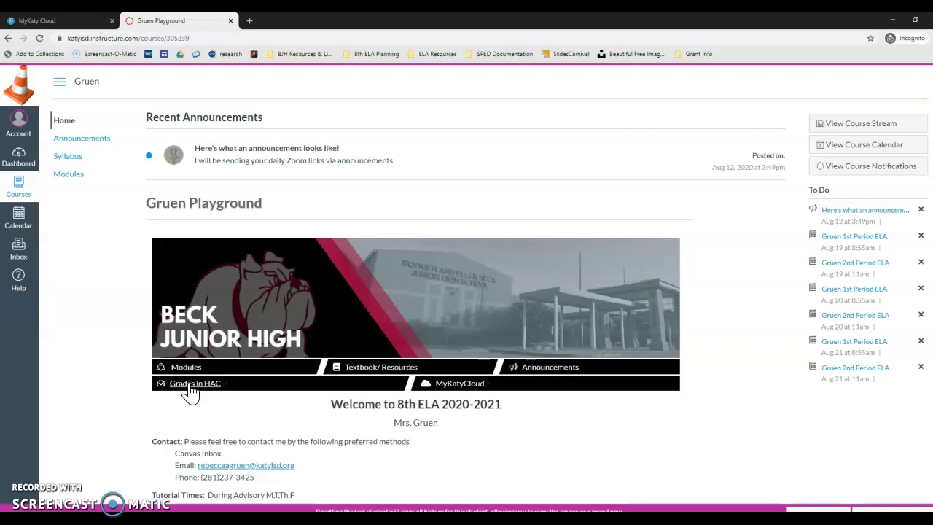
# Follow the banner's MyKatyCloud link, then expand the KAP Unit 1 module in Modules
pyautogui.click(461, 387)
pyautogui.click(62, 177)
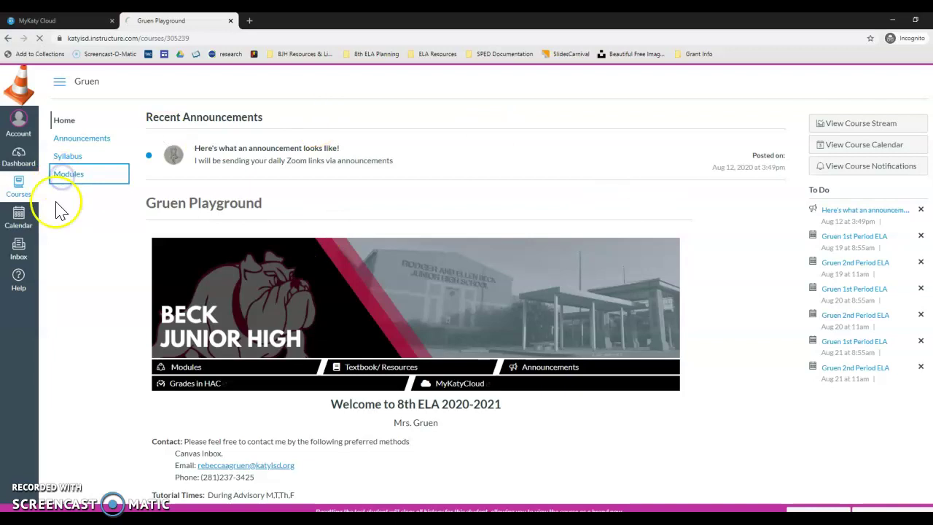
pyautogui.click(158, 170)
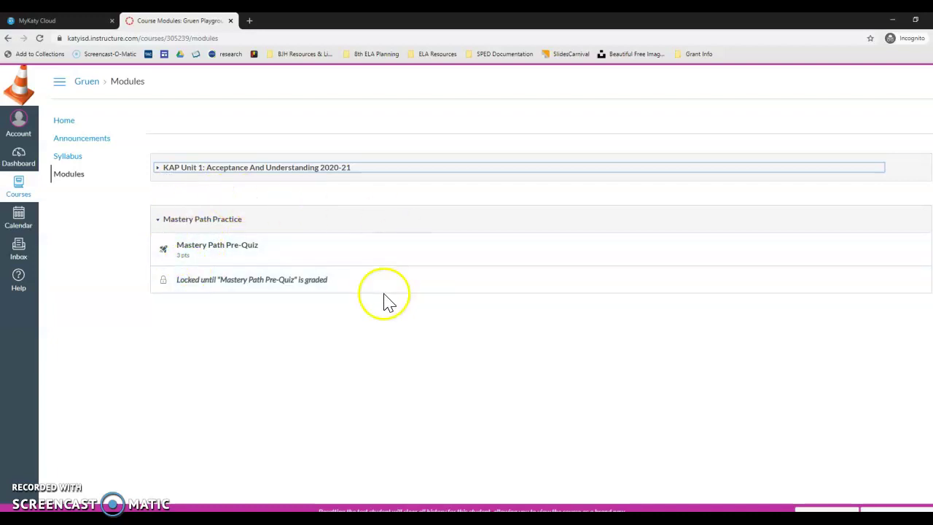
# Preview the Mastery Path Pre-Quiz, then go back to Modules and open the course Syllabus
pyautogui.click(214, 251)
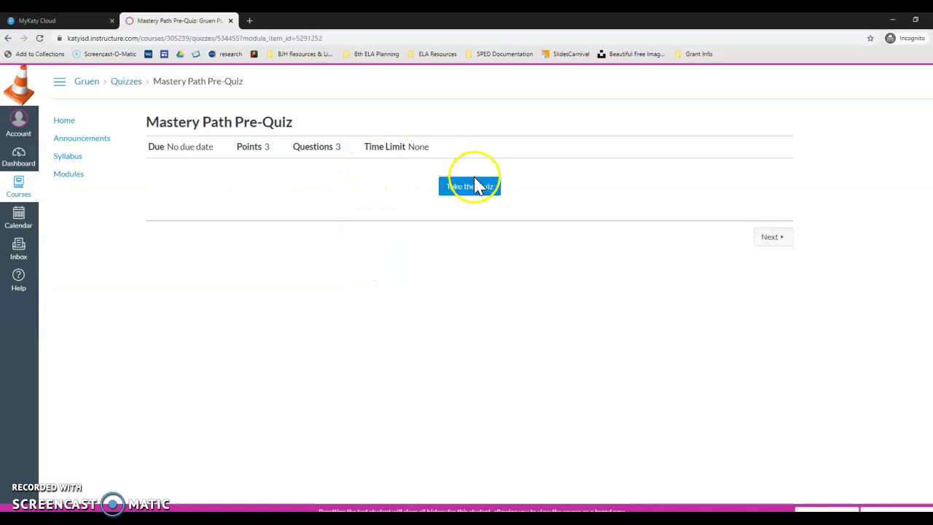
pyautogui.click(67, 175)
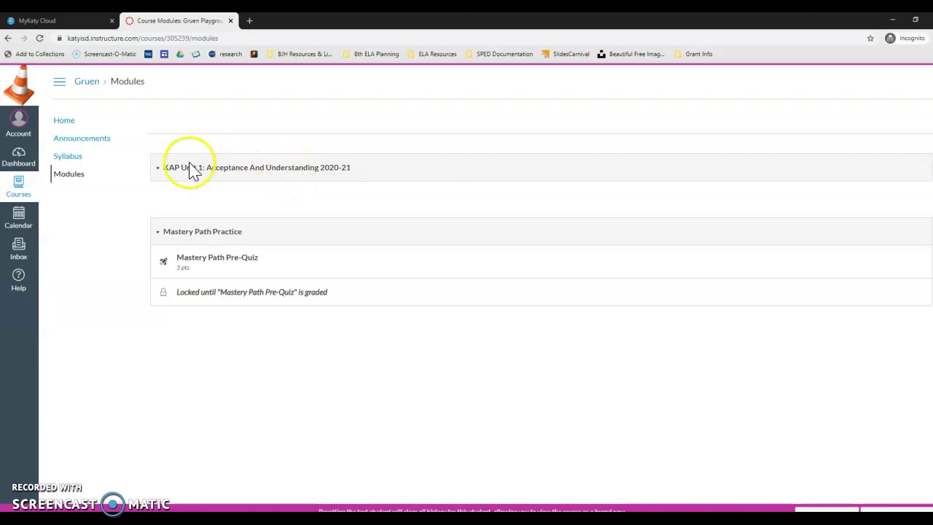
pyautogui.click(63, 158)
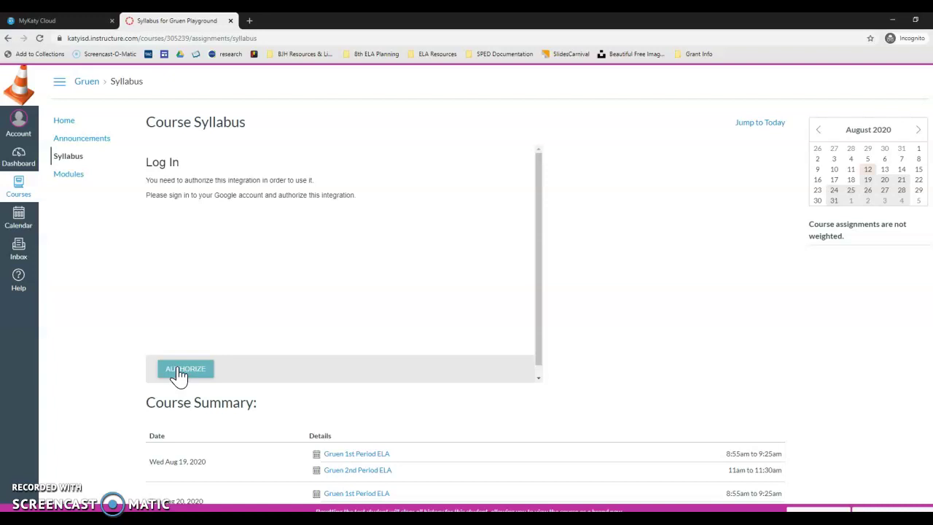
# Try the failing Google Authorize prompt, then leave Student View to return to teacher view
pyautogui.click(180, 370)
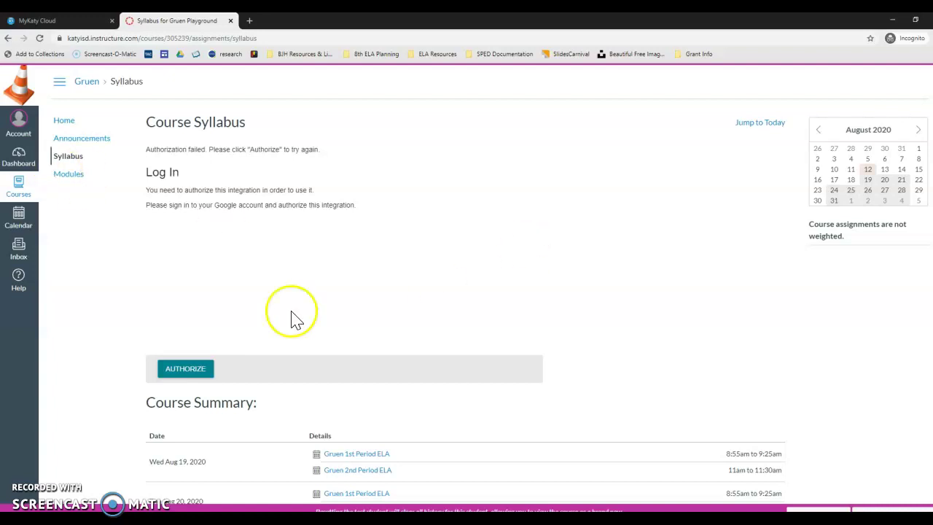
pyautogui.click(880, 510)
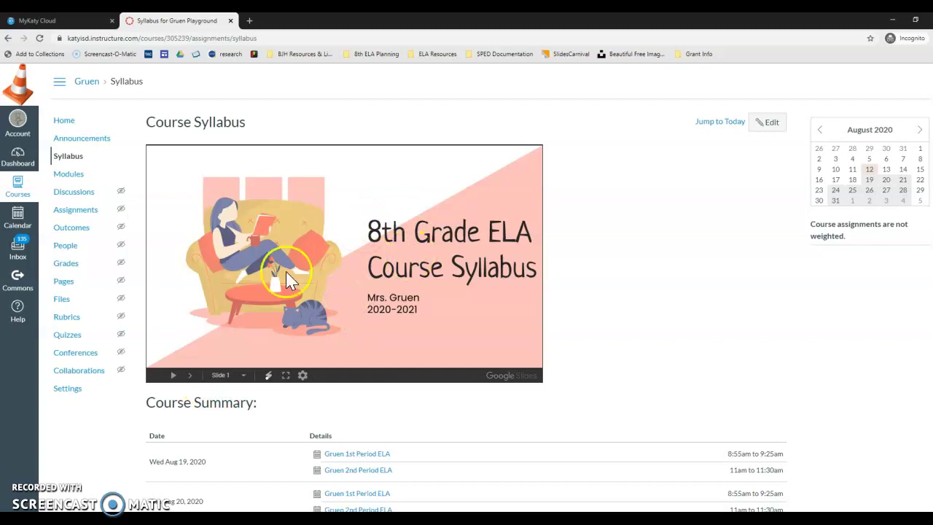
# Page the syllabus slides to the Table of Contents and back to the title, then open Announcements
pyautogui.click(188, 376)
pyautogui.click(188, 376)
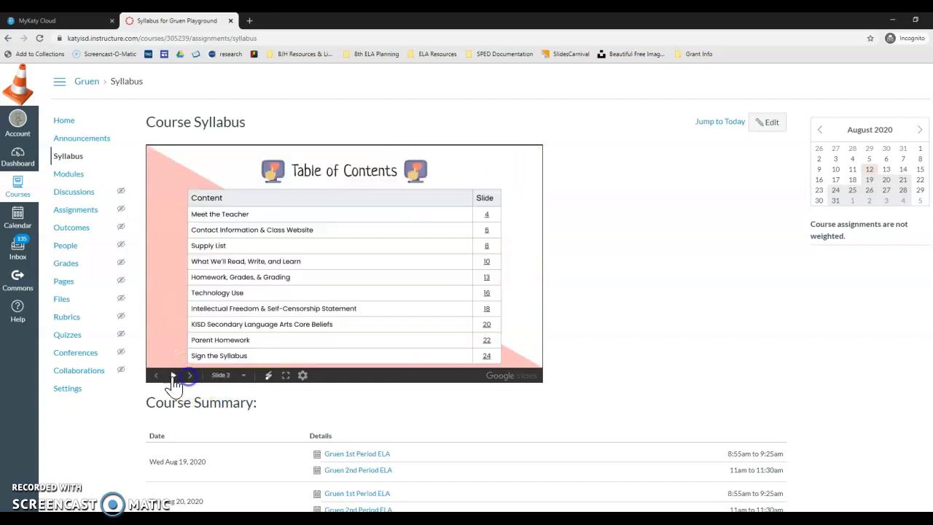
pyautogui.click(154, 376)
pyautogui.click(154, 376)
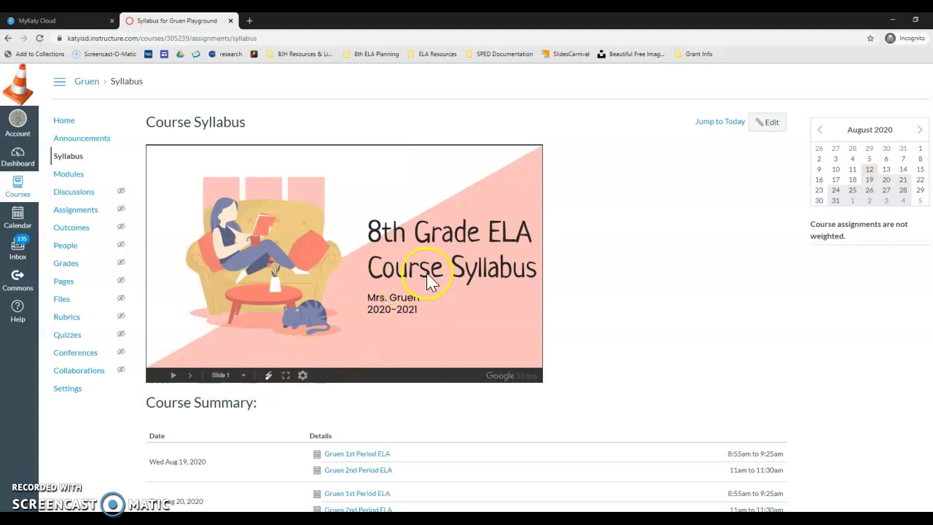
pyautogui.click(79, 138)
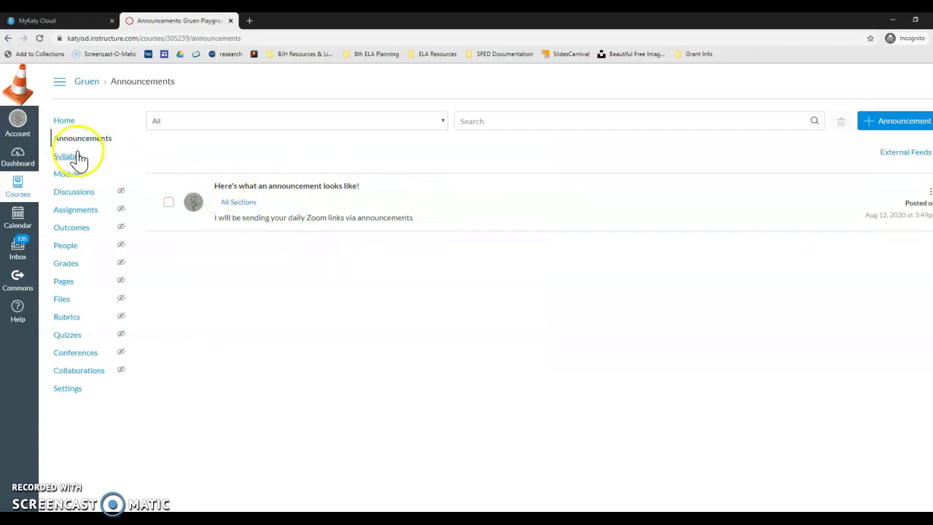
# Open account Settings, start a new contact method, and cancel without picking a carrier
pyautogui.click(13, 121)
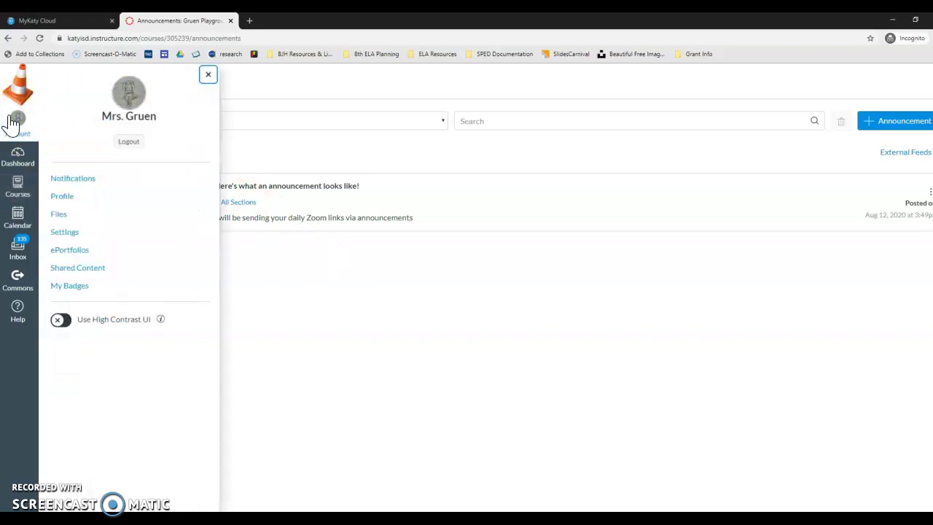
pyautogui.click(72, 234)
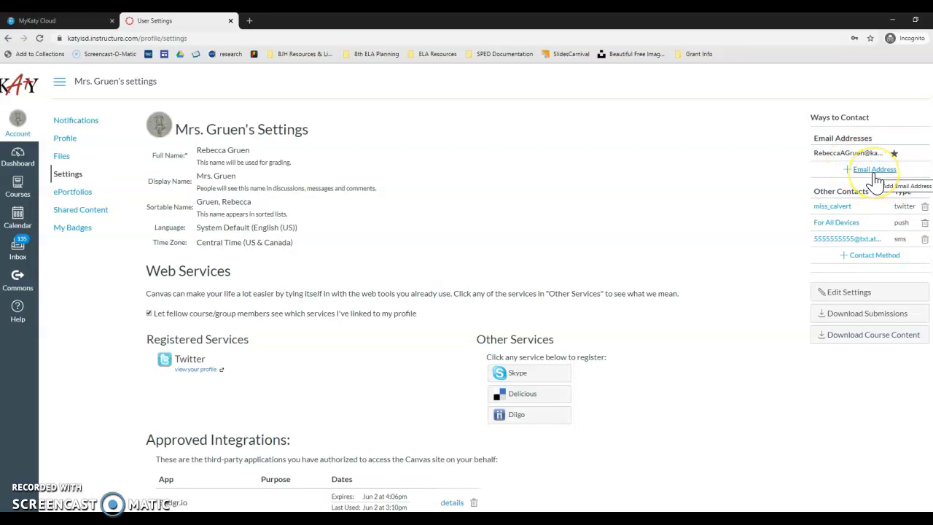
pyautogui.click(850, 256)
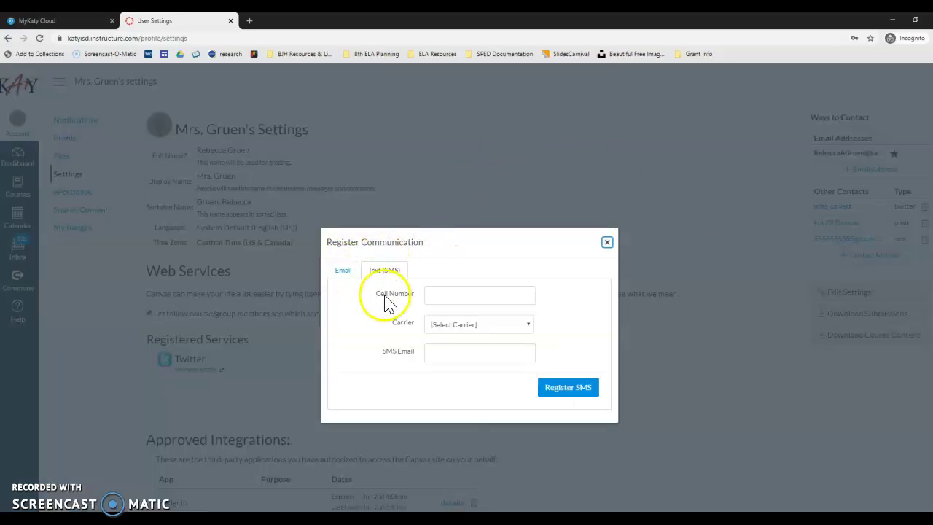
pyautogui.click(450, 333)
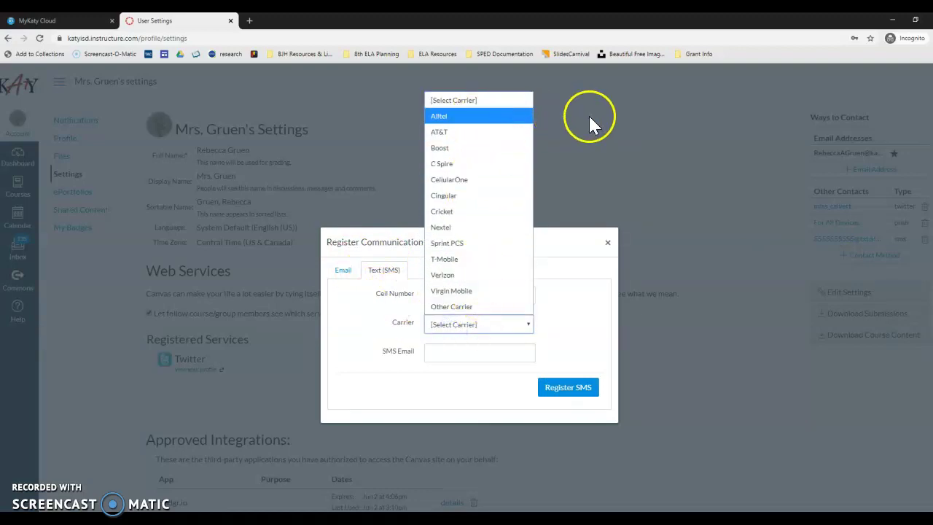
pyautogui.click(584, 290)
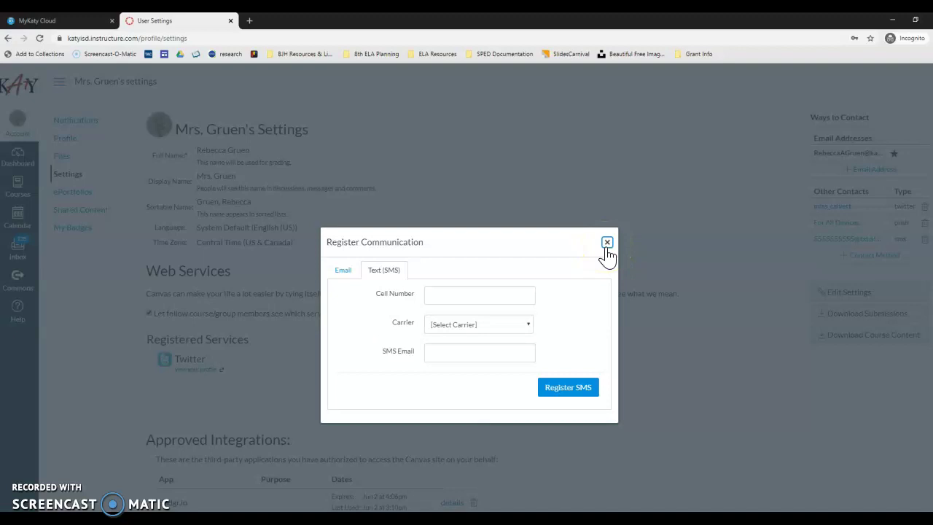
pyautogui.click(607, 243)
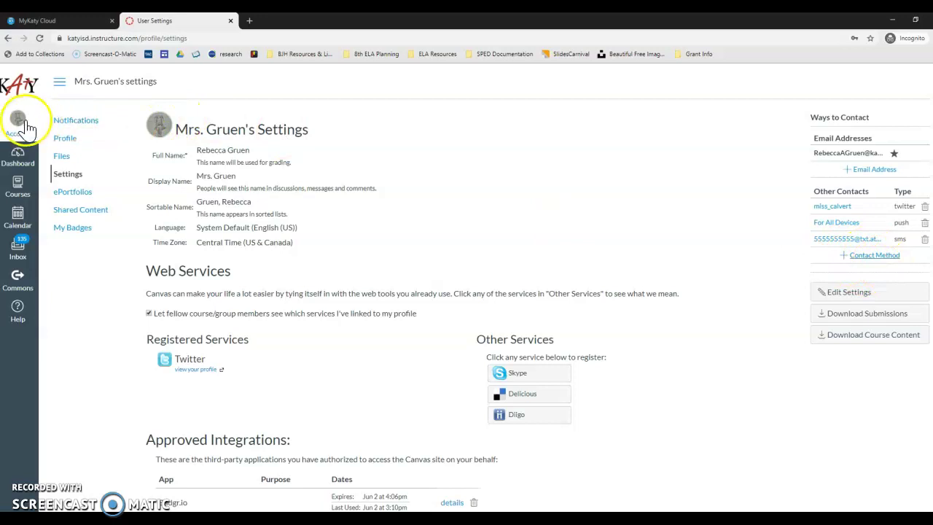
# In Notification Preferences, keep Due Date emails on the weekly summary
pyautogui.click(75, 122)
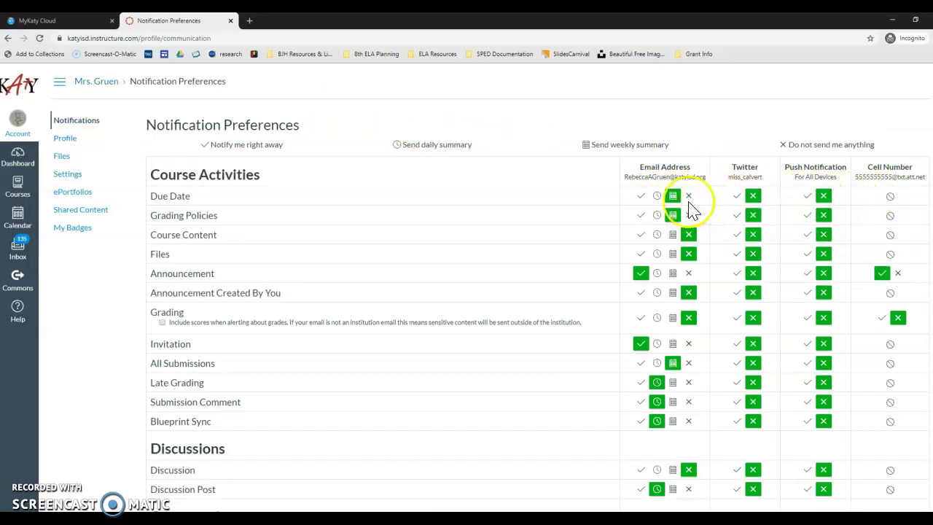
pyautogui.moveTo(180, 197)
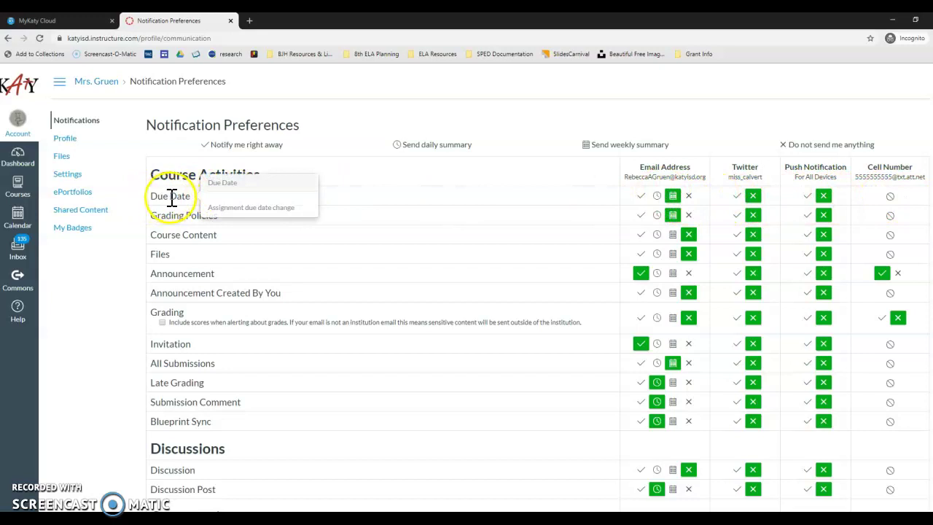
pyautogui.click(688, 196)
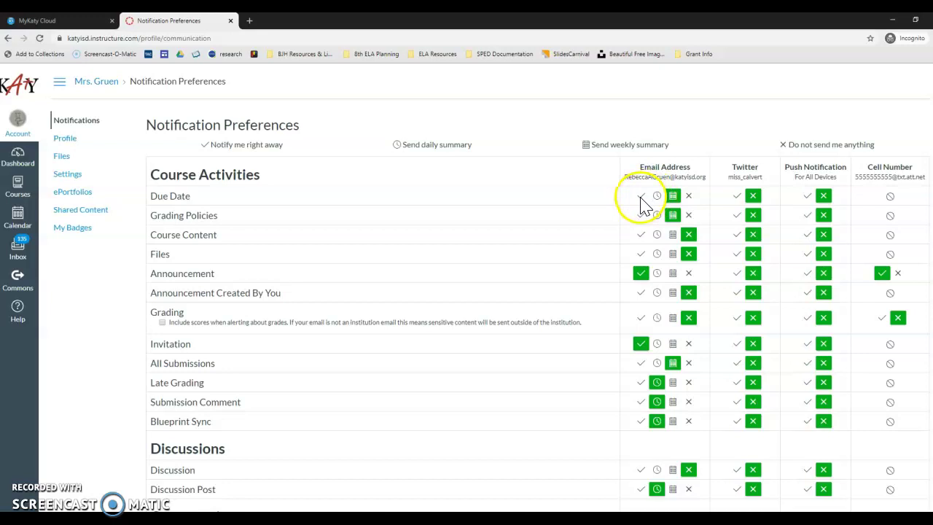
pyautogui.click(641, 197)
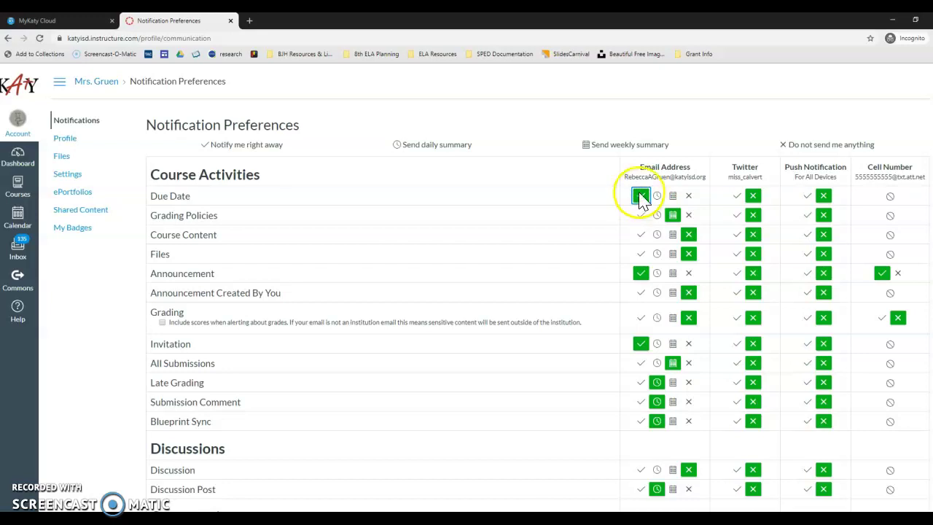
pyautogui.click(672, 196)
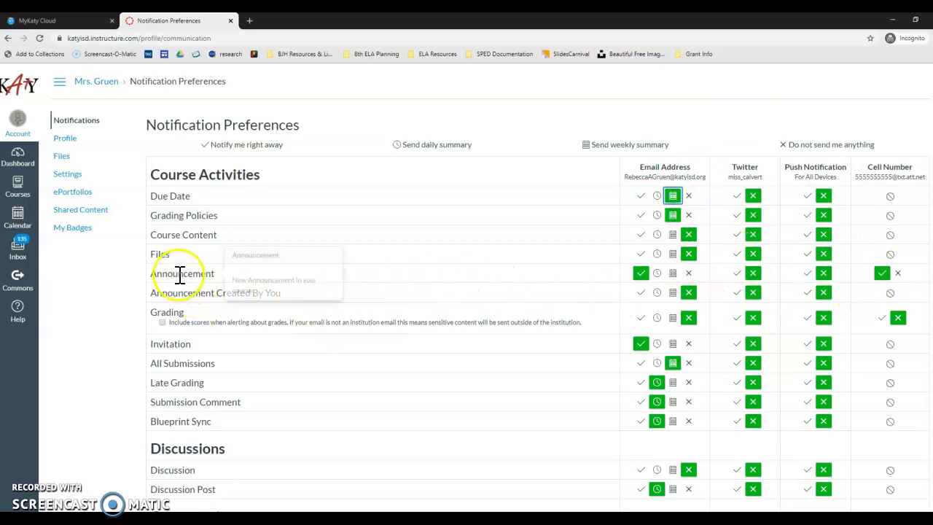
# Set All Submissions emails to arrive right away, leaving Announcements on right away
pyautogui.click(637, 275)
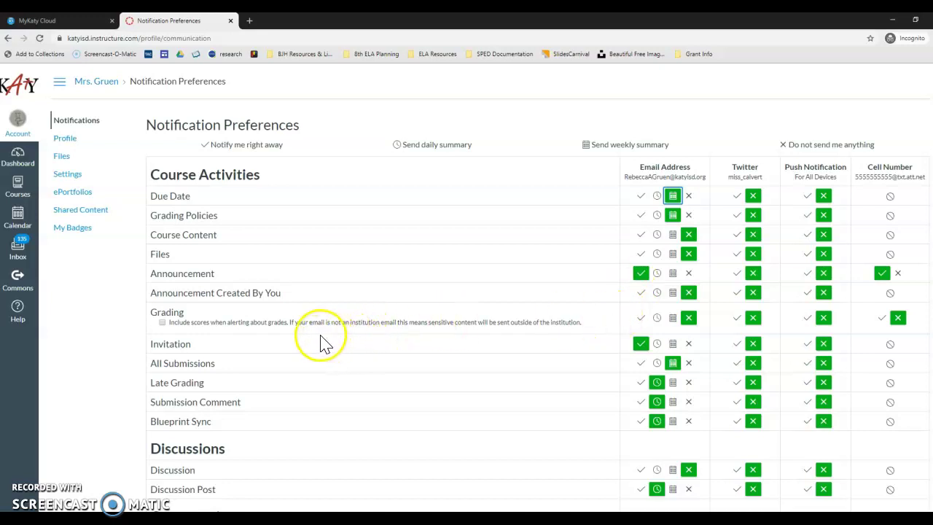
pyautogui.click(640, 363)
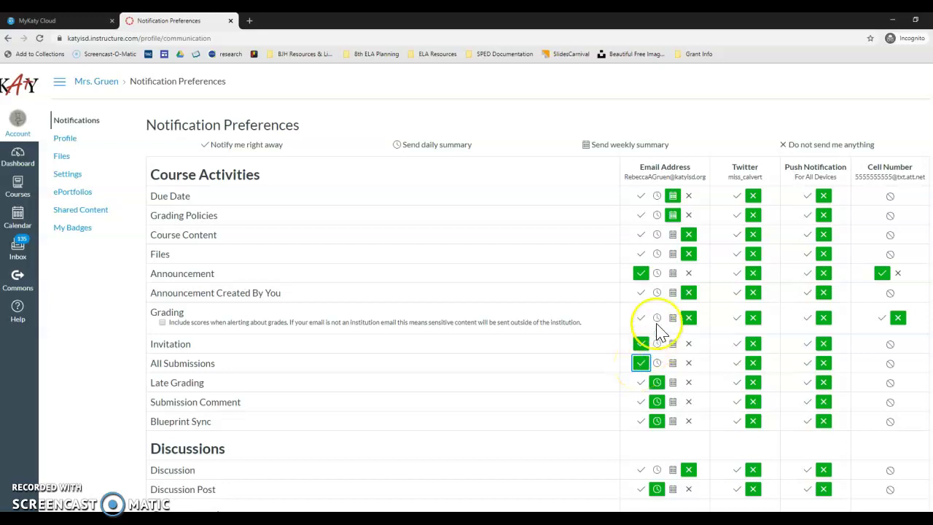
pyautogui.scroll(-4, 744, 344)
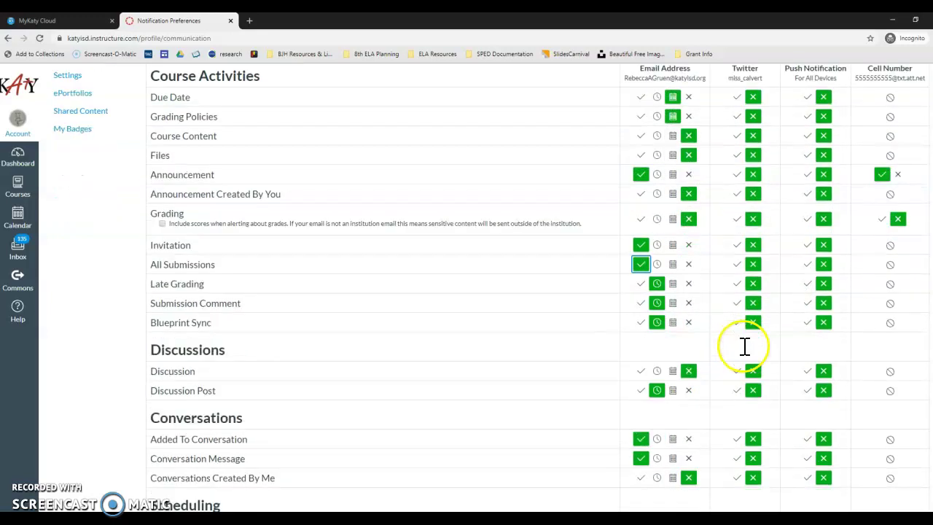
pyautogui.scroll(4, 743, 346)
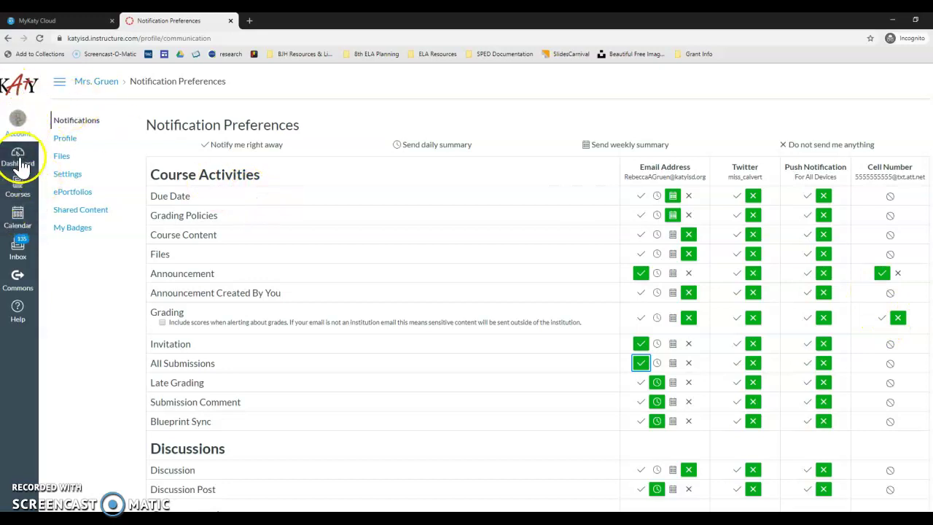
# Open the August 2020 Calendar and scroll through the Calendars list
pyautogui.click(22, 218)
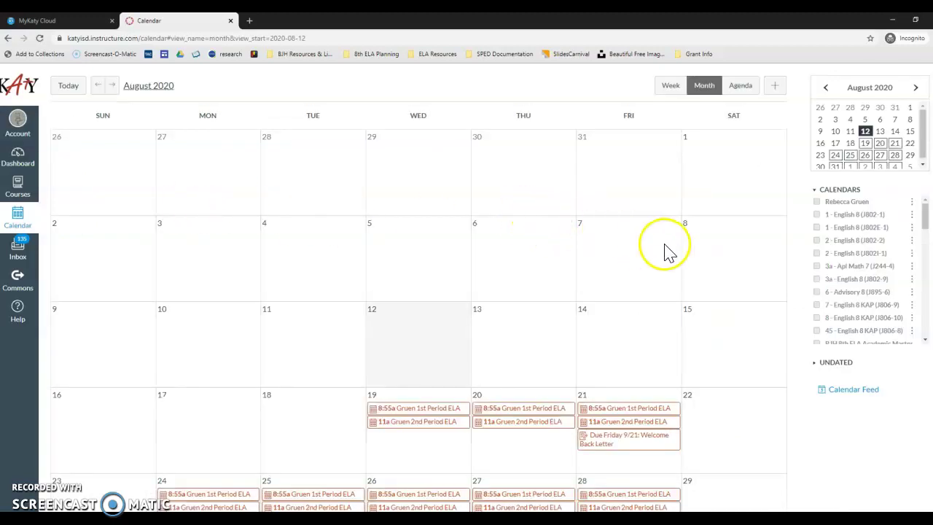
pyautogui.scroll(-1, 669, 252)
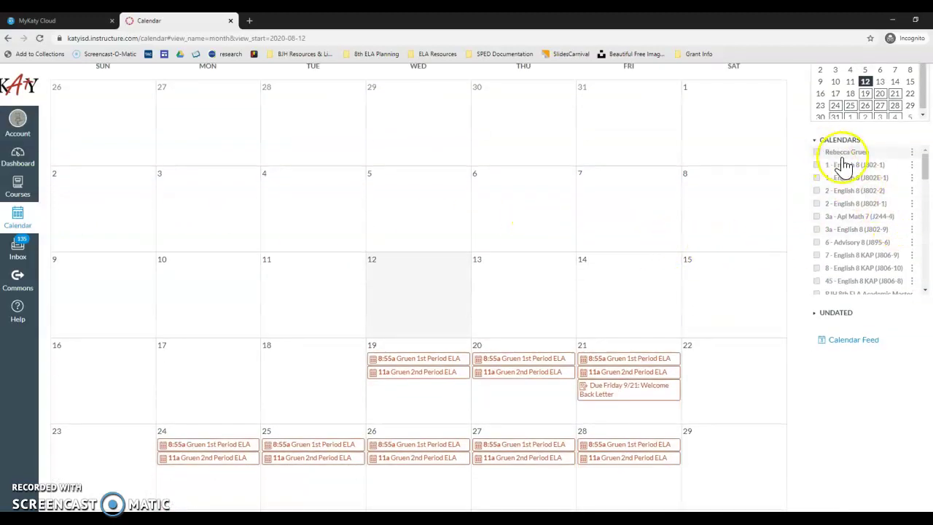
pyautogui.scroll(-4, 843, 168)
pyautogui.scroll(1, 838, 175)
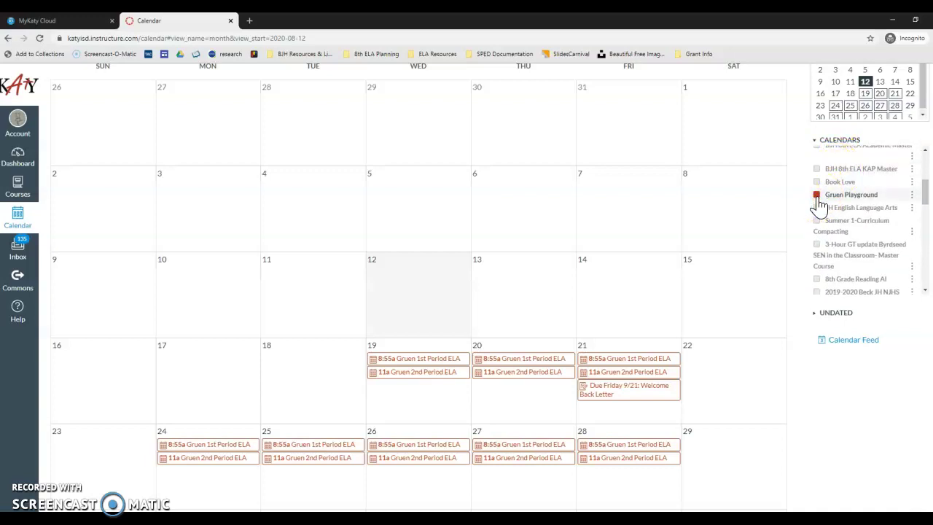
pyautogui.scroll(-2, 600, 371)
pyautogui.scroll(1, 589, 369)
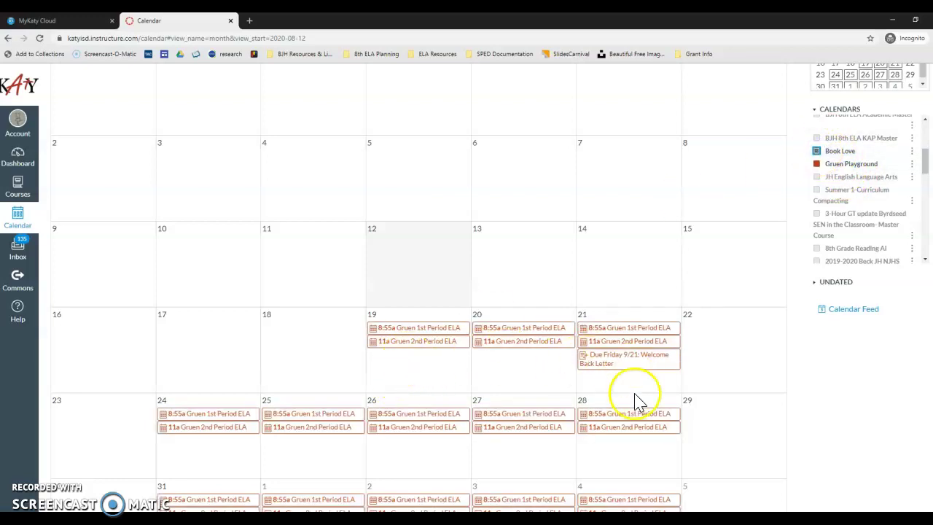
# Toggle the Book Love course calendar and check an event on the 28th
pyautogui.click(816, 151)
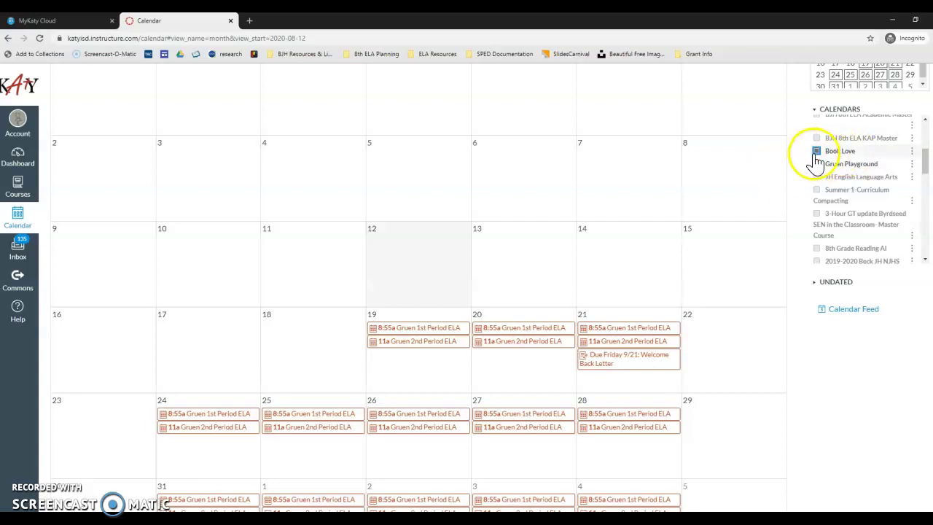
pyautogui.click(586, 416)
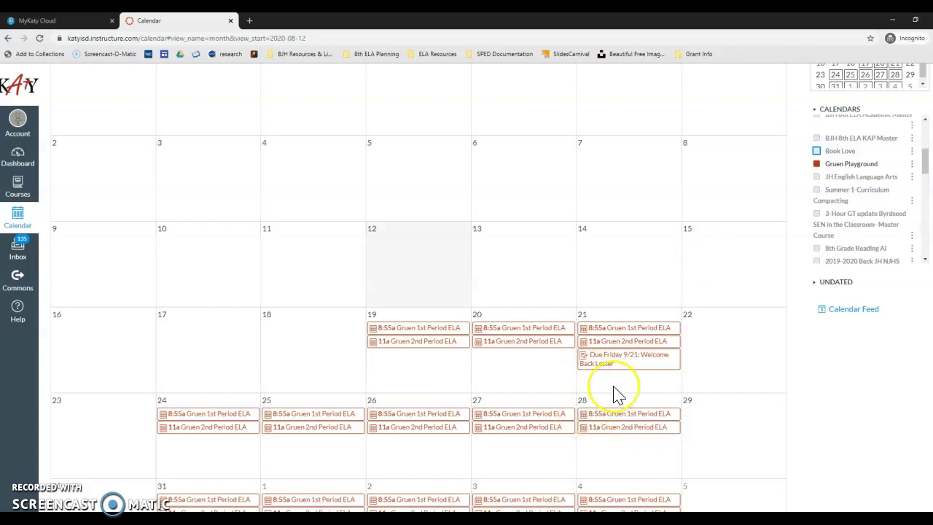
pyautogui.scroll(2, 615, 393)
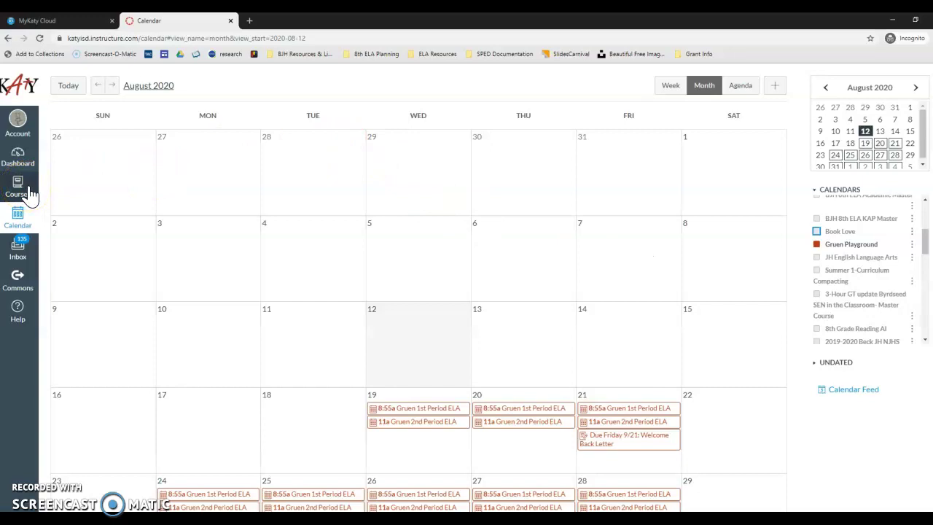
pyautogui.click(29, 194)
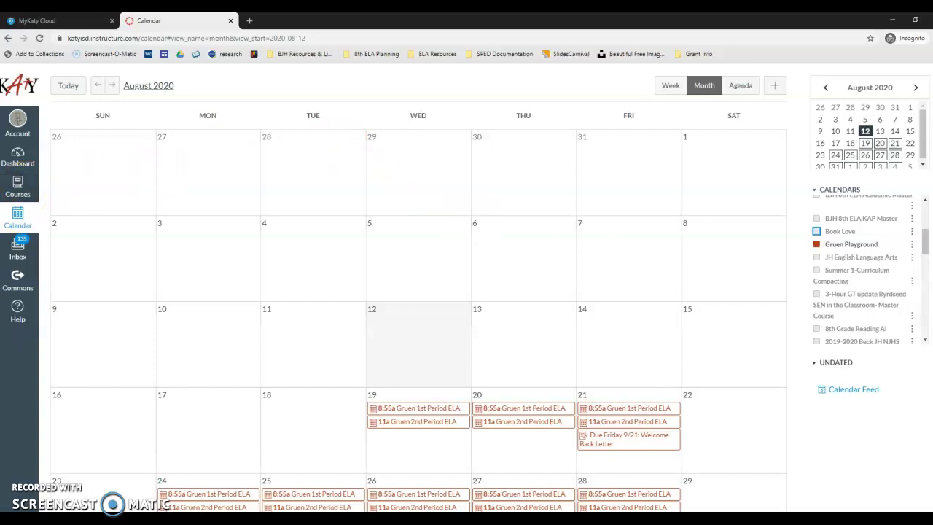